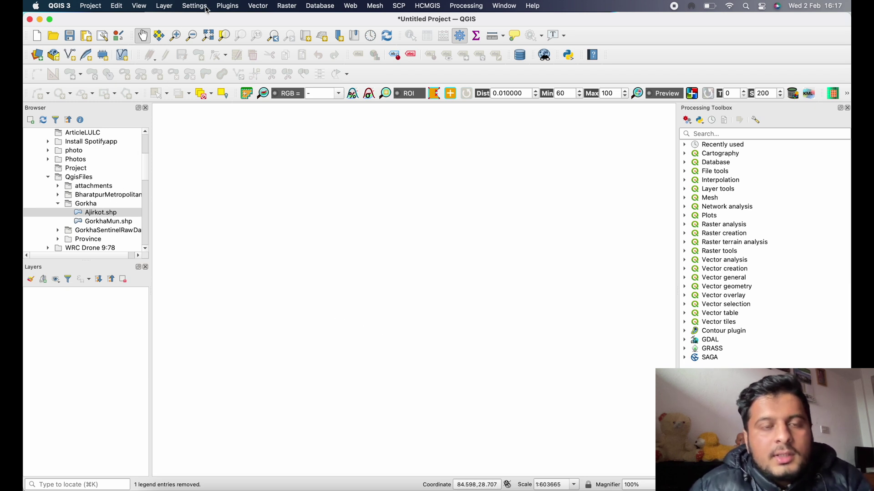
Check the Semi-Automatic Classification Plugin details in the plugin manager and close it
{"action": "left_click", "coordinate": [223, 7]}
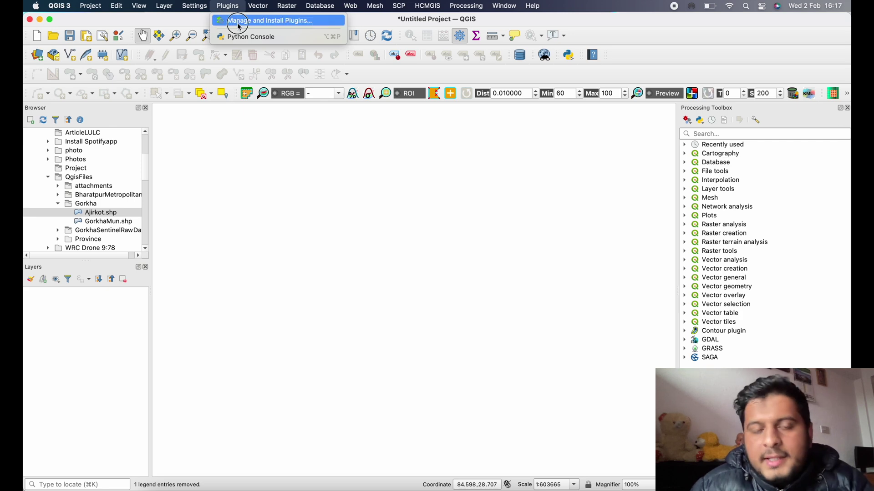
{"action": "left_click", "coordinate": [260, 21]}
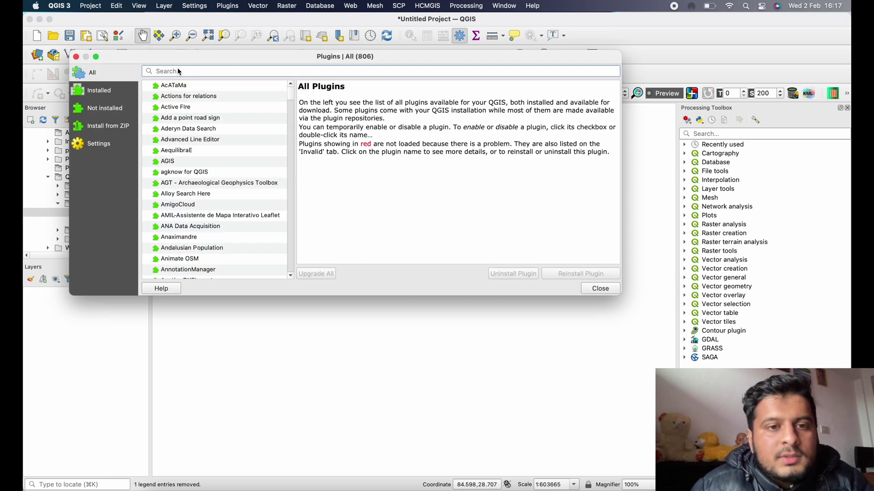
{"action": "type", "text": "Semi"}
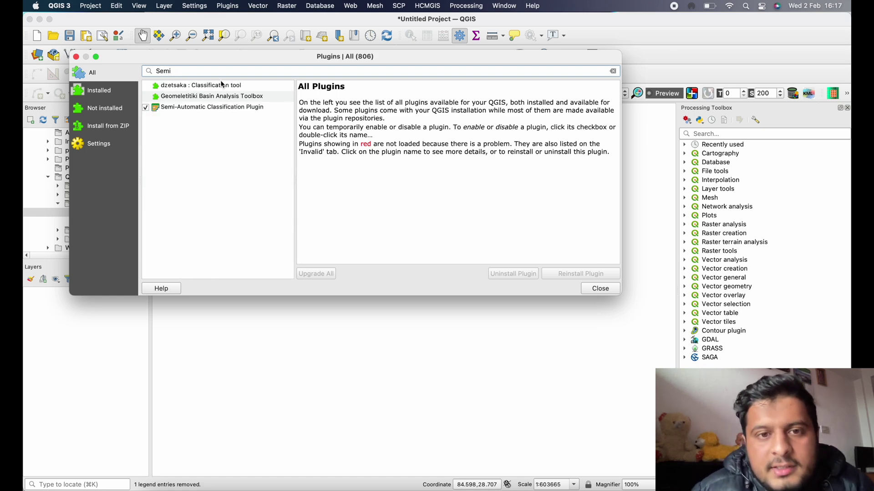
{"action": "left_click", "coordinate": [227, 107]}
{"action": "scroll", "coordinate": [562, 199], "scroll_direction": "down", "scroll_amount": 5}
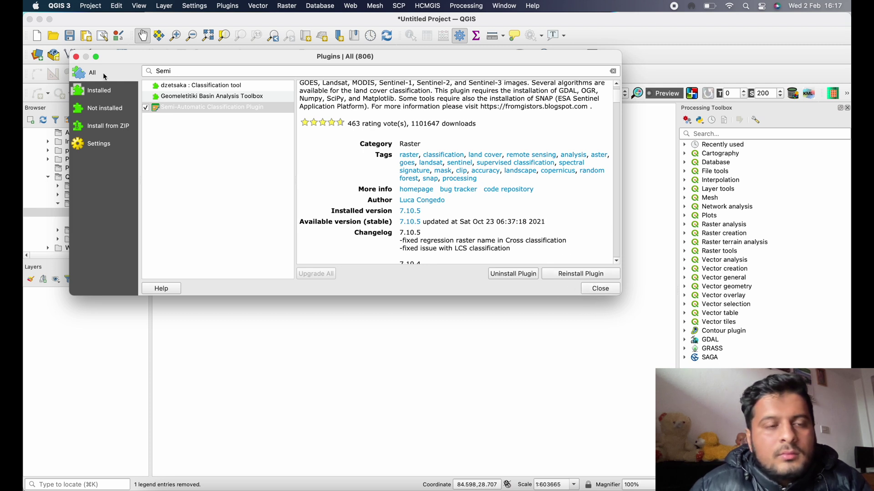
{"action": "left_click", "coordinate": [76, 58]}
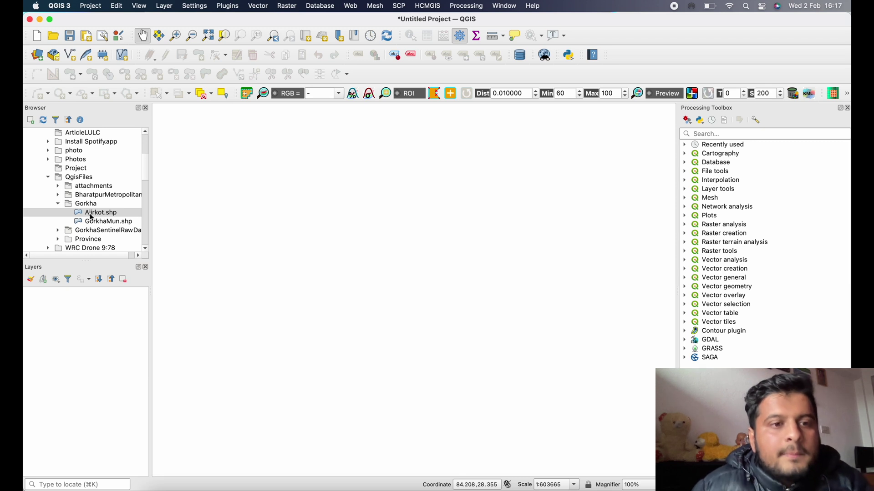
Add Gorkha > Ajirkot.shp as a map layer and center the Ajirkot polygon in view
{"action": "left_click", "coordinate": [57, 203]}
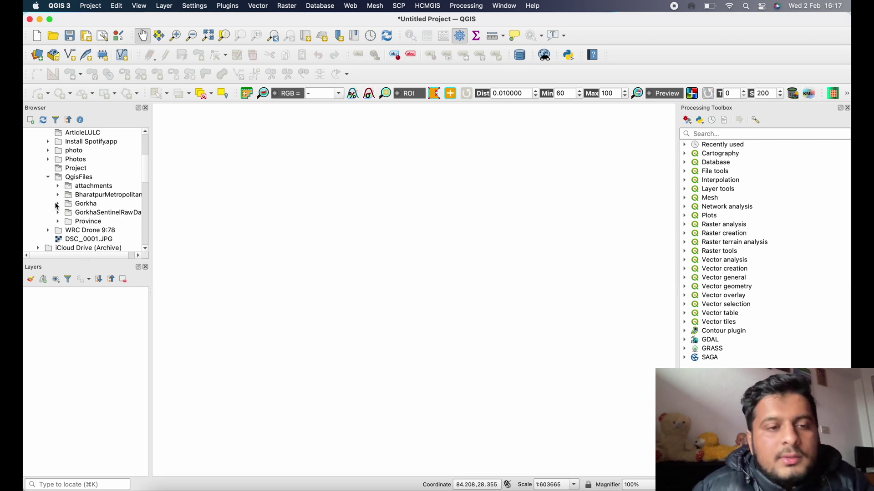
{"action": "left_click", "coordinate": [57, 203]}
{"action": "left_click", "coordinate": [98, 212]}
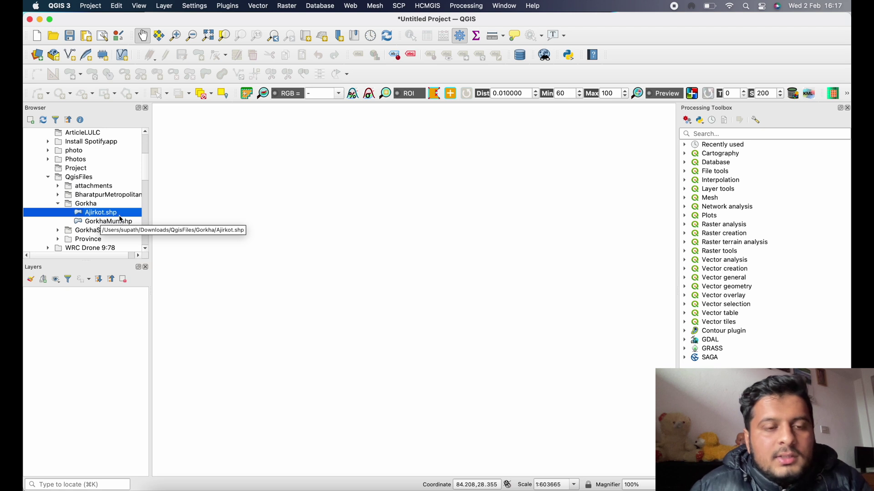
{"action": "left_click", "coordinate": [101, 217]}
{"action": "double_click", "coordinate": [101, 217]}
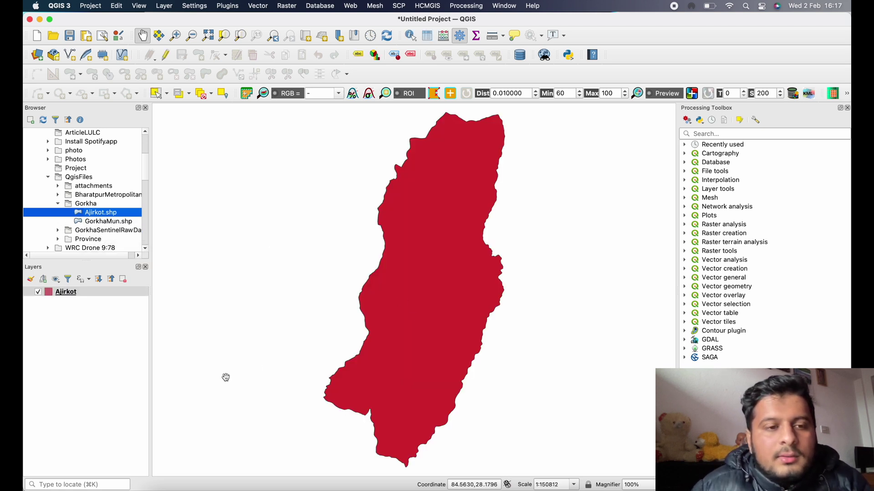
{"action": "scroll", "coordinate": [382, 343], "scroll_direction": "down", "scroll_amount": 1}
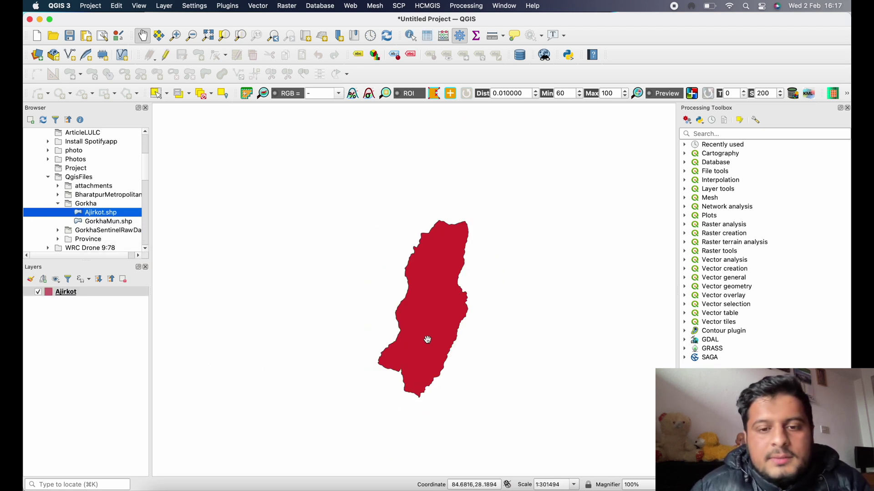
{"action": "left_click_drag", "start_coordinate": [426, 338], "coordinate": [412, 332]}
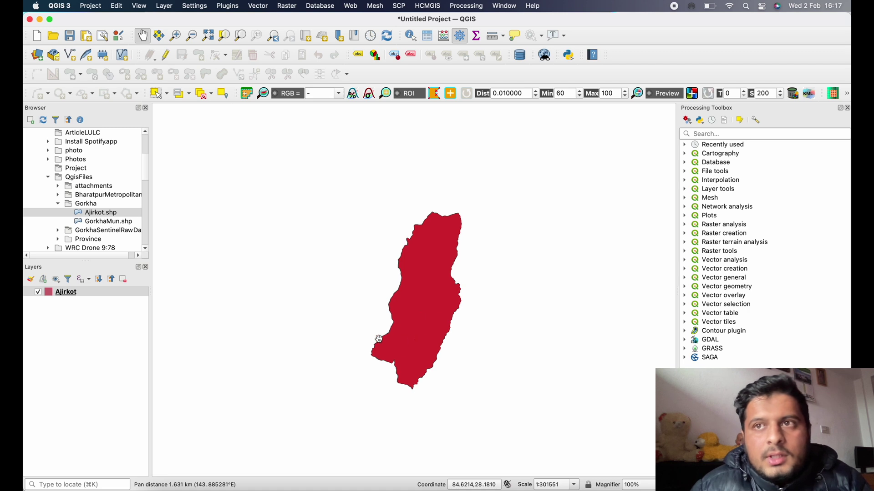
{"action": "left_click_drag", "start_coordinate": [439, 336], "coordinate": [428, 319]}
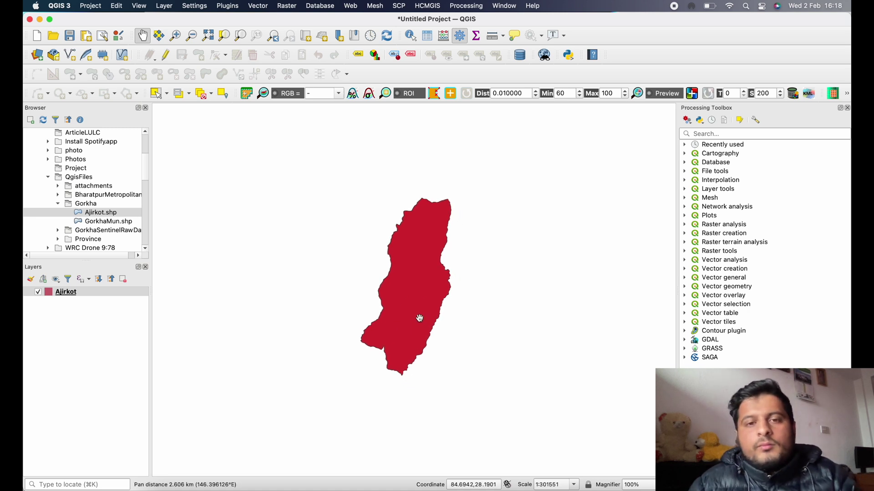
{"action": "left_click_drag", "start_coordinate": [417, 280], "coordinate": [383, 315]}
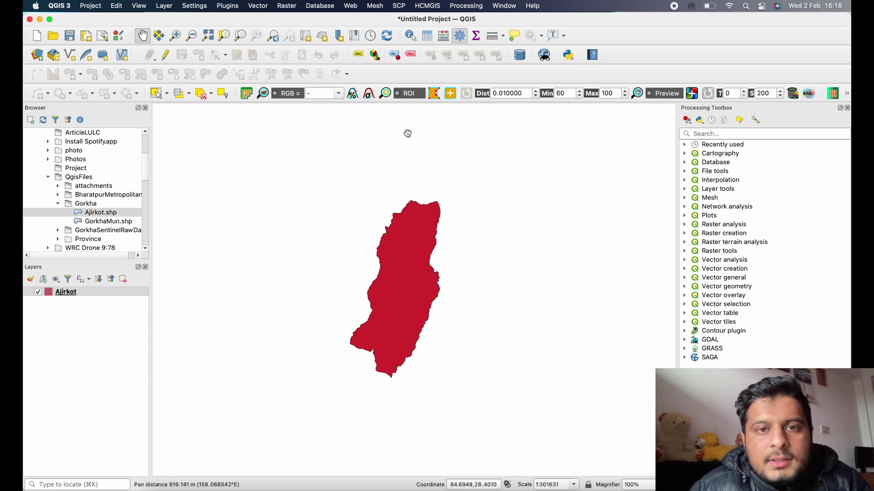
Bring up the SCP Download products tool
{"action": "left_click", "coordinate": [398, 5]}
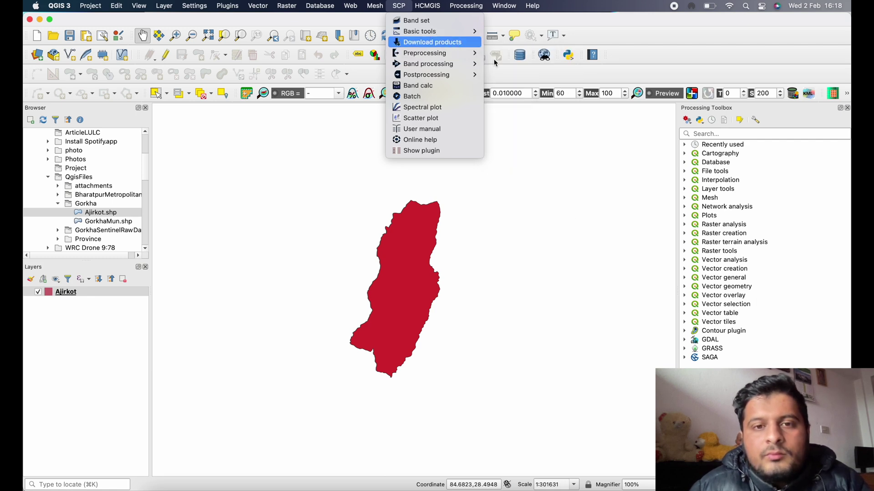
{"action": "left_click", "coordinate": [437, 42]}
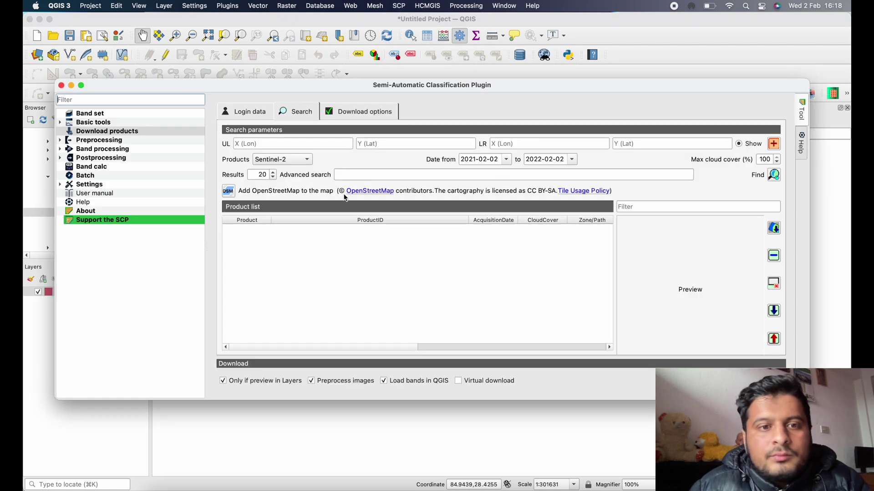
Inspect the saved Sentinel user name and password on the Login data tab
{"action": "left_click", "coordinate": [249, 113]}
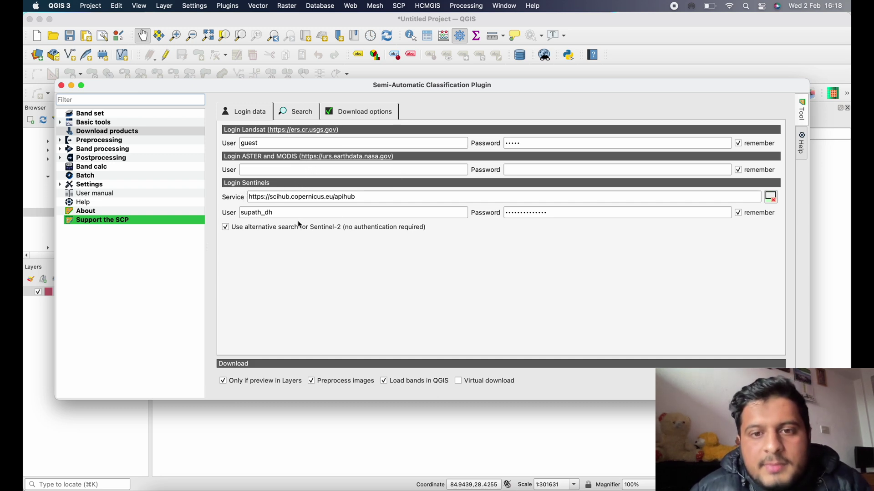
{"action": "left_click_drag", "start_coordinate": [275, 213], "coordinate": [227, 213]}
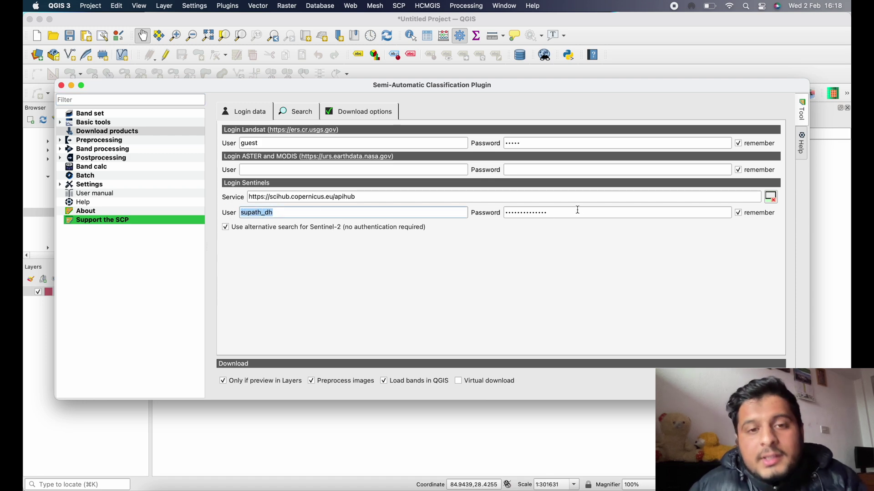
{"action": "left_click_drag", "start_coordinate": [578, 212], "coordinate": [505, 213]}
{"action": "left_click", "coordinate": [426, 214]}
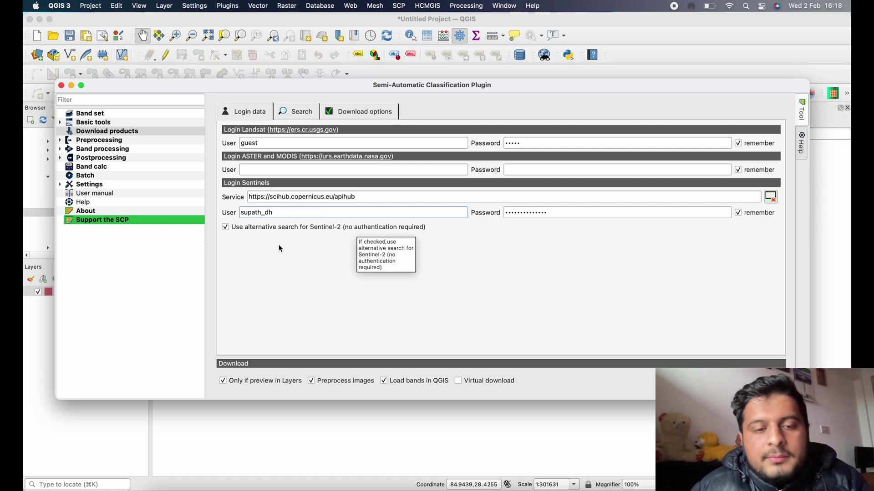
{"action": "double_click", "coordinate": [393, 217]}
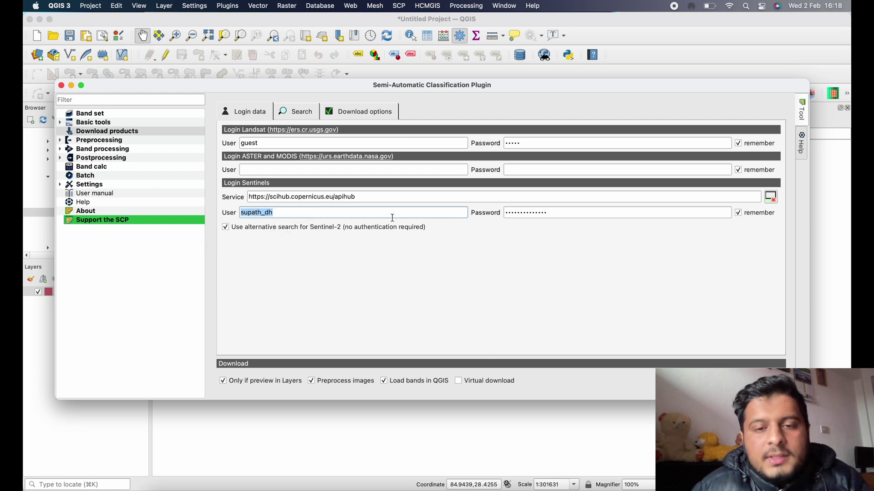
{"action": "left_click", "coordinate": [552, 214]}
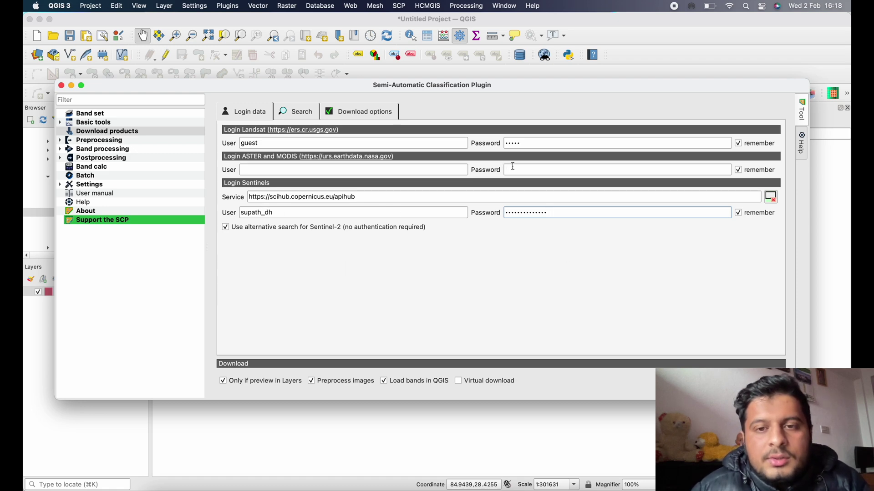
Show the Search tab with Sentinel-2 as product and start defining the search area
{"action": "left_click", "coordinate": [291, 112]}
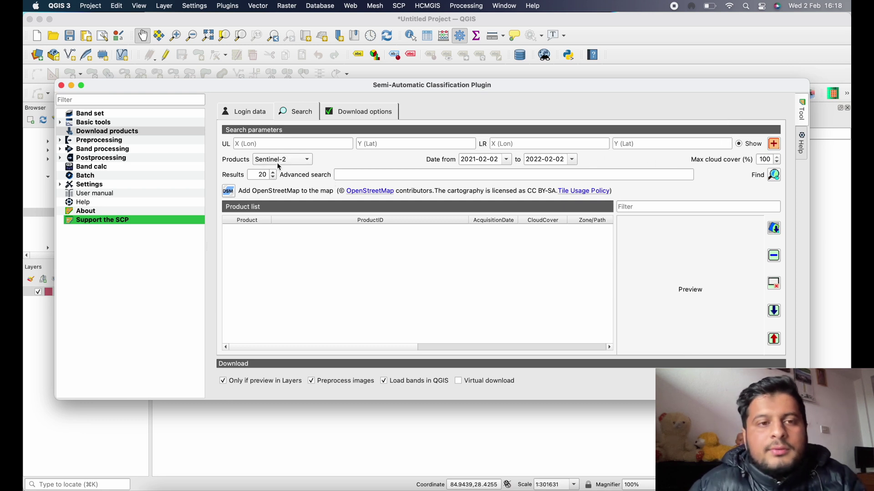
{"action": "left_click", "coordinate": [298, 161]}
{"action": "left_click", "coordinate": [297, 161]}
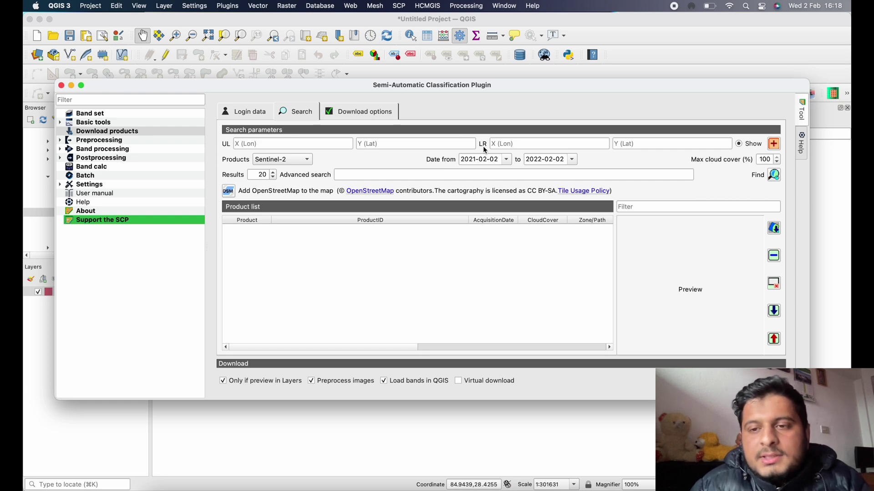
{"action": "left_click", "coordinate": [773, 145]}
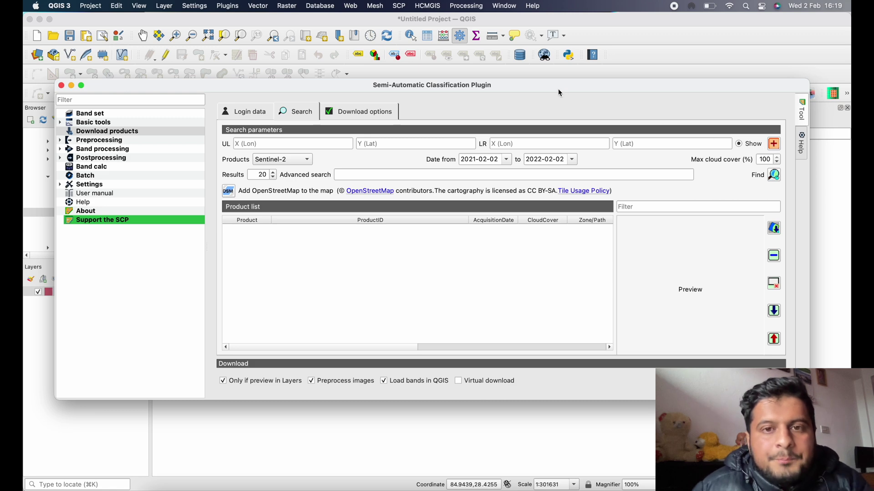
Move the SCP window aside and draw a search rectangle over the Ajirkot polygon
{"action": "left_click_drag", "start_coordinate": [559, 92], "coordinate": [571, 244]}
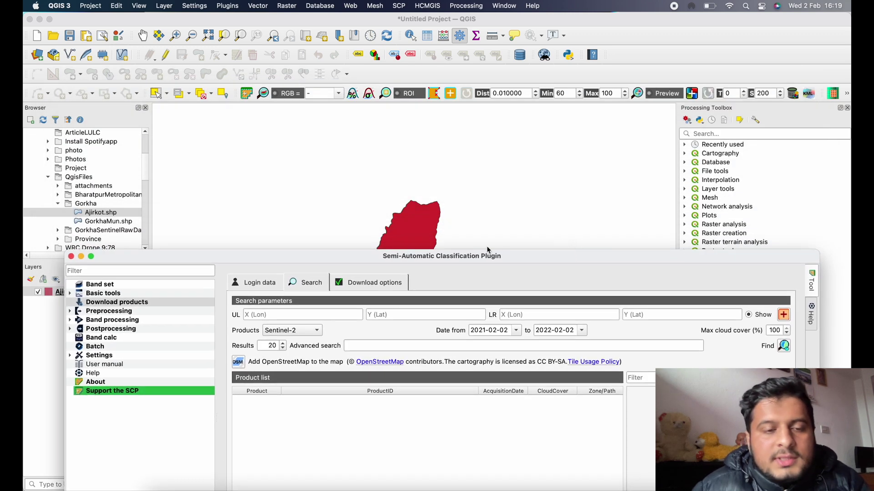
{"action": "left_click_drag", "start_coordinate": [365, 257], "coordinate": [341, 480]}
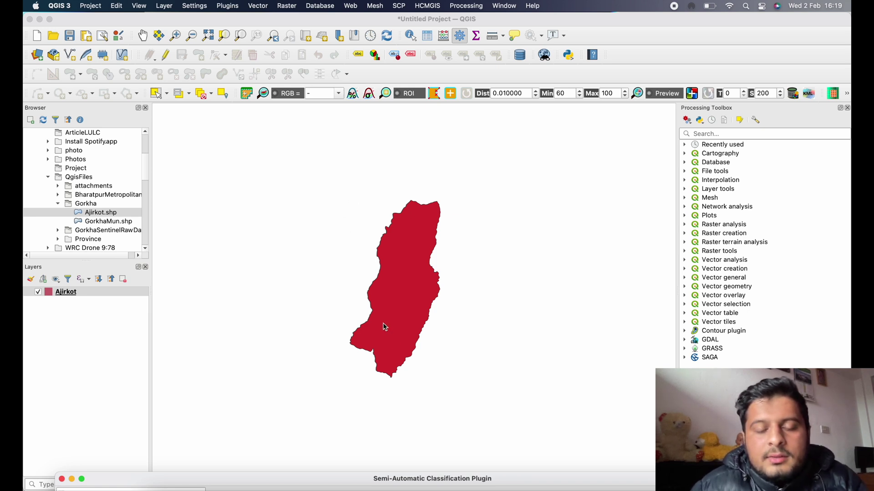
{"action": "left_click", "coordinate": [441, 386]}
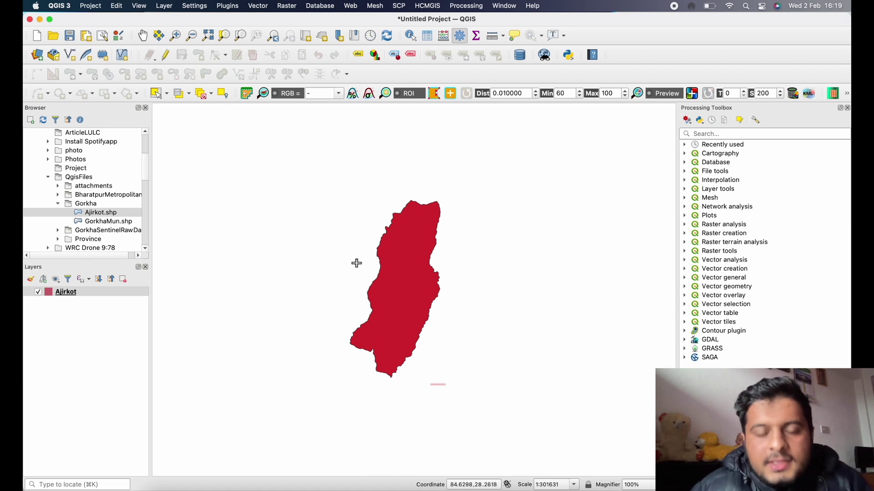
{"action": "left_click_drag", "start_coordinate": [323, 209], "coordinate": [321, 196]}
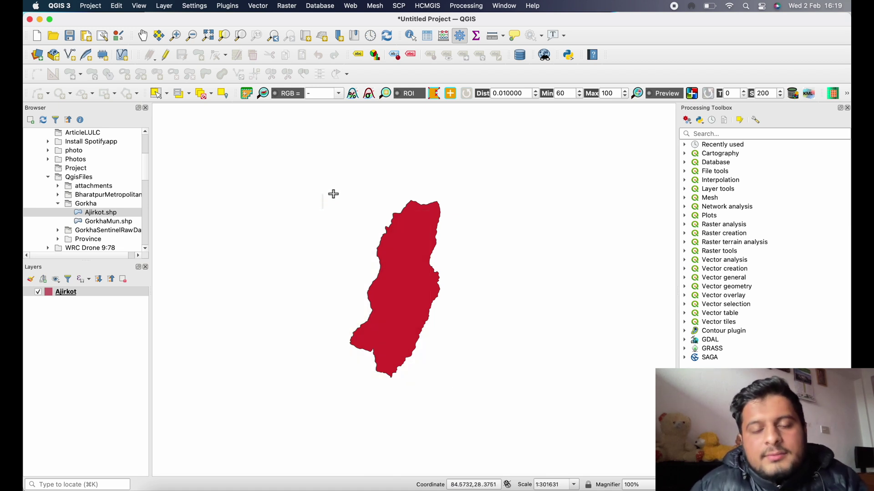
{"action": "left_click_drag", "start_coordinate": [461, 360], "coordinate": [376, 227]}
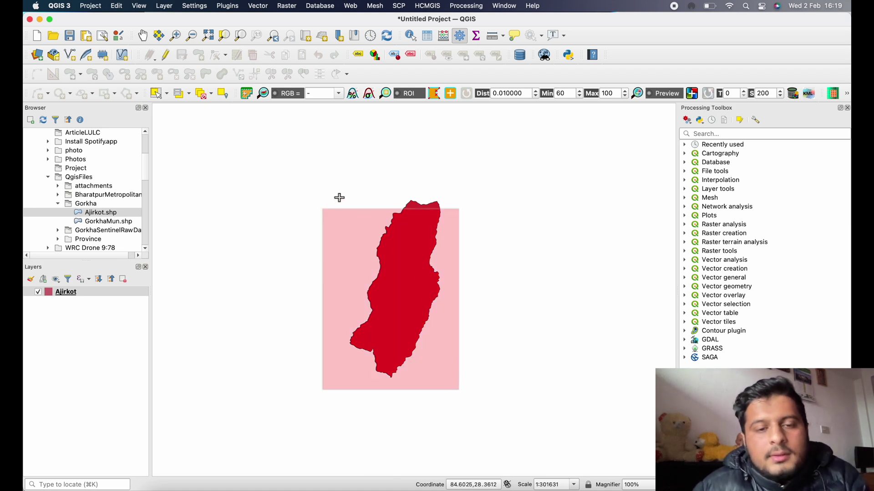
Adjust the rectangle's corners so it encloses the whole Ajirkot polygon
{"action": "left_click", "coordinate": [462, 375]}
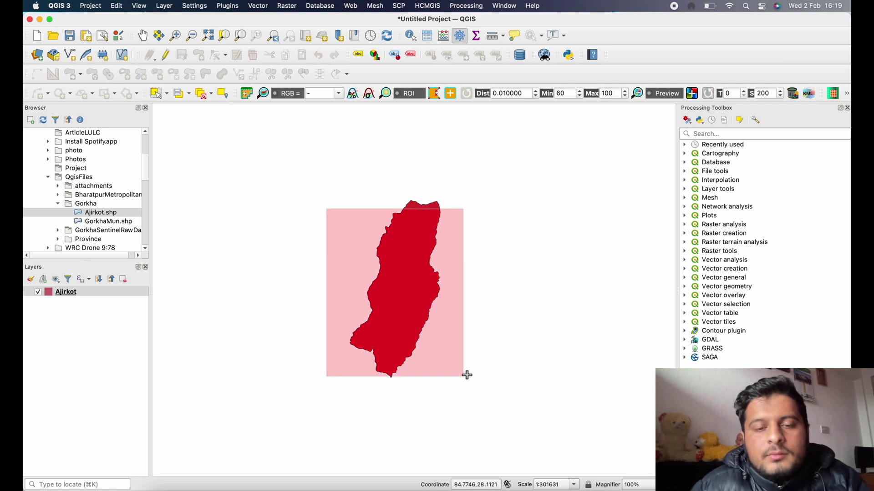
{"action": "left_click", "coordinate": [334, 186]}
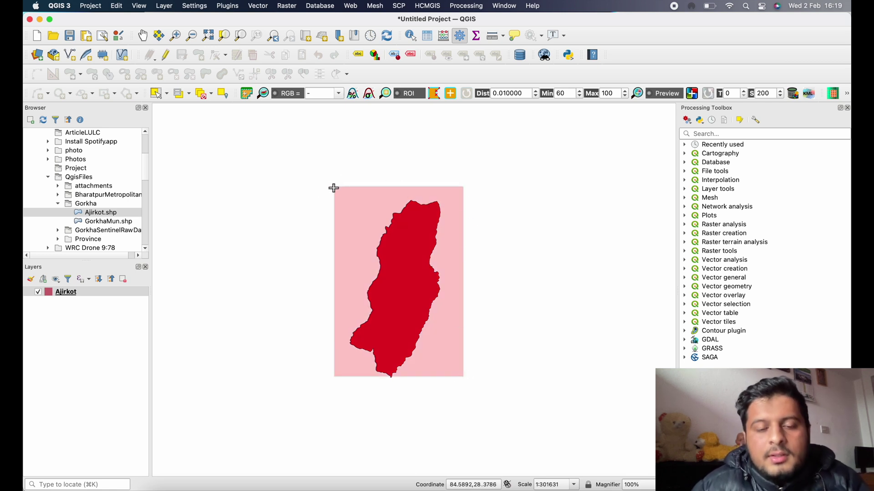
{"action": "left_click", "coordinate": [464, 380]}
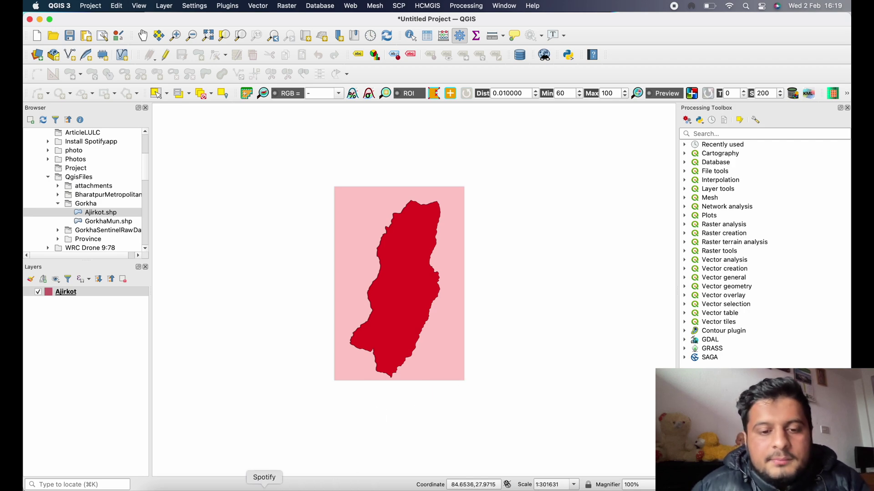
{"action": "right_click", "coordinate": [400, 488]}
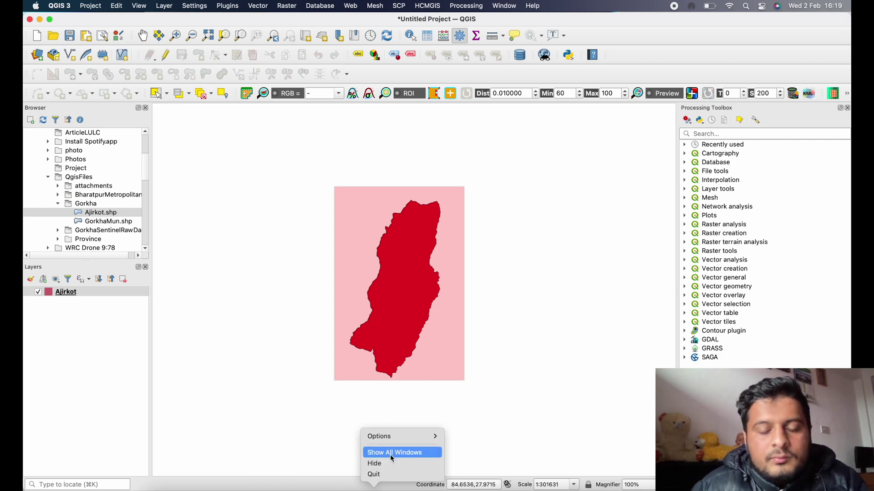
{"action": "left_click", "coordinate": [439, 451]}
Restore the SCP window and bring up the Date from calendar
{"action": "left_click", "coordinate": [414, 438]}
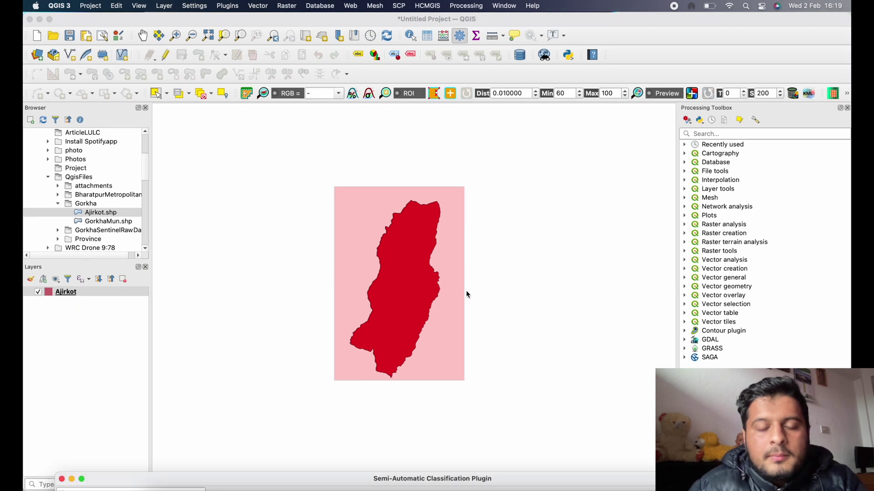
{"action": "mouse_move", "coordinate": [297, 478]}
{"action": "left_mouse_down"}
{"action": "mouse_move", "coordinate": [300, 52]}
{"action": "mouse_move", "coordinate": [292, 38]}
{"action": "left_mouse_up"}
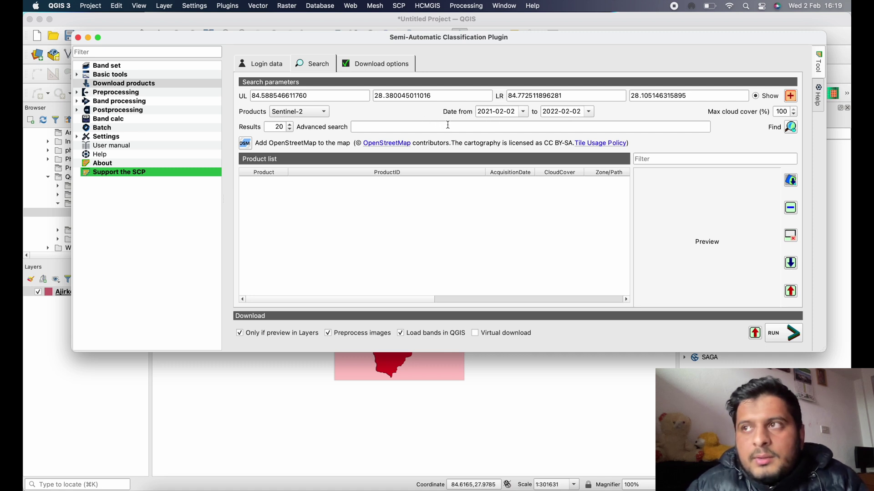
{"action": "left_click", "coordinate": [523, 114]}
{"action": "left_click", "coordinate": [524, 114]}
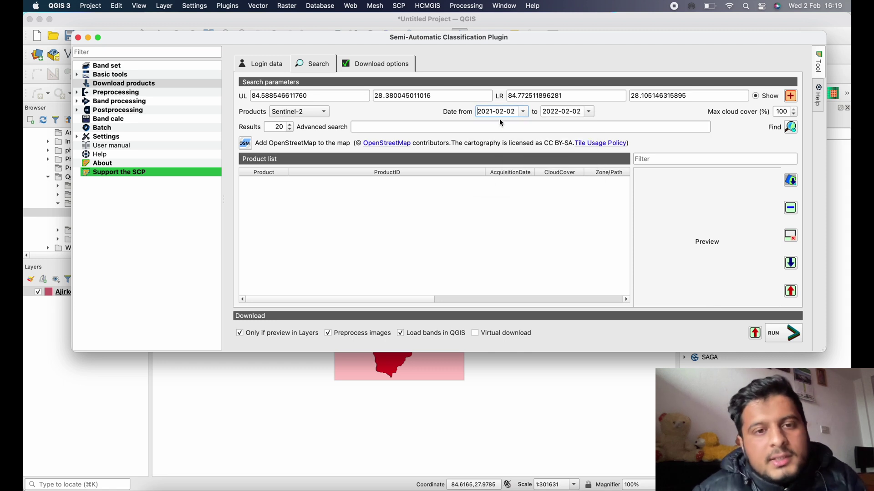
{"action": "left_click", "coordinate": [522, 112]}
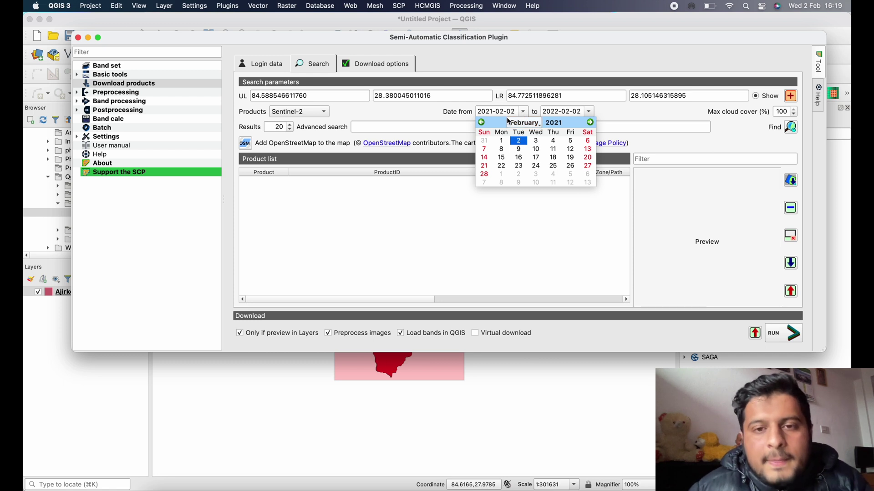
Set the search start date to 2020-12-01 and search for Sentinel-2 scenes over the area
{"action": "left_click", "coordinate": [481, 122]}
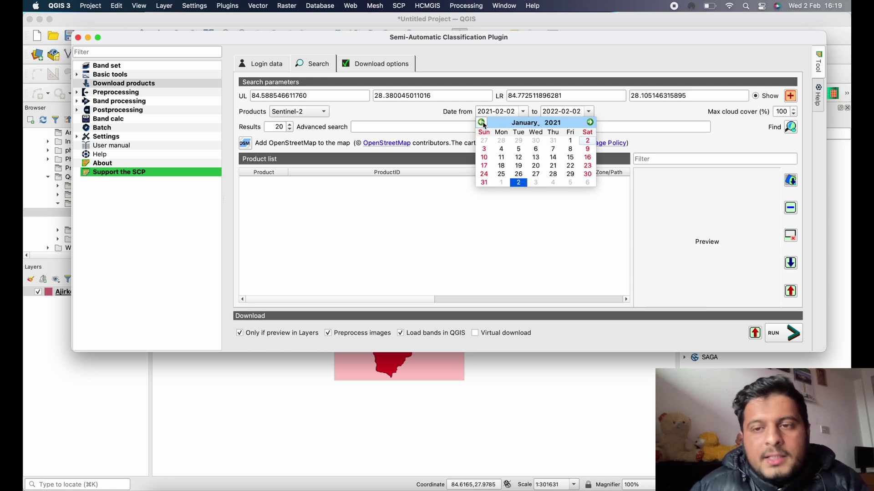
{"action": "left_click", "coordinate": [481, 123]}
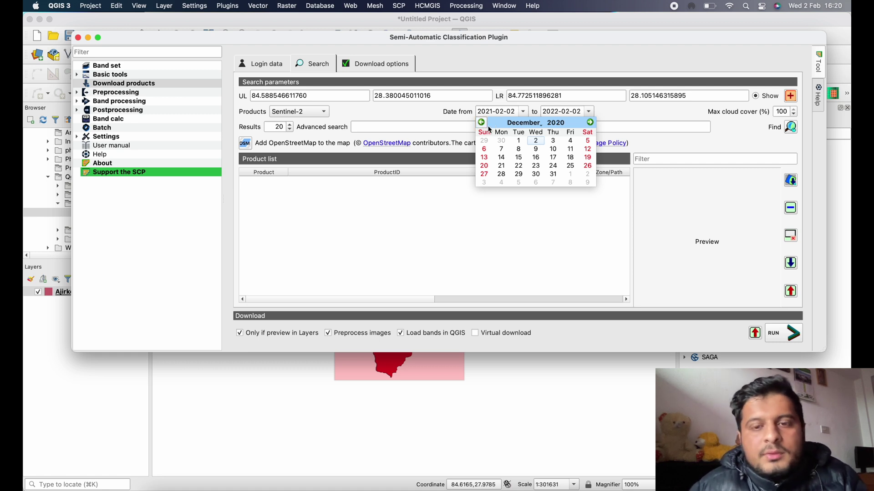
{"action": "left_click", "coordinate": [518, 140]}
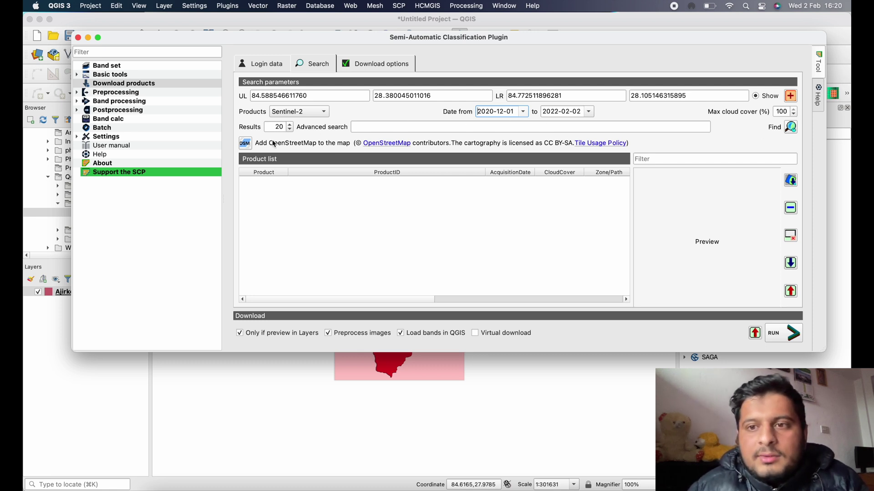
{"action": "left_click", "coordinate": [785, 127]}
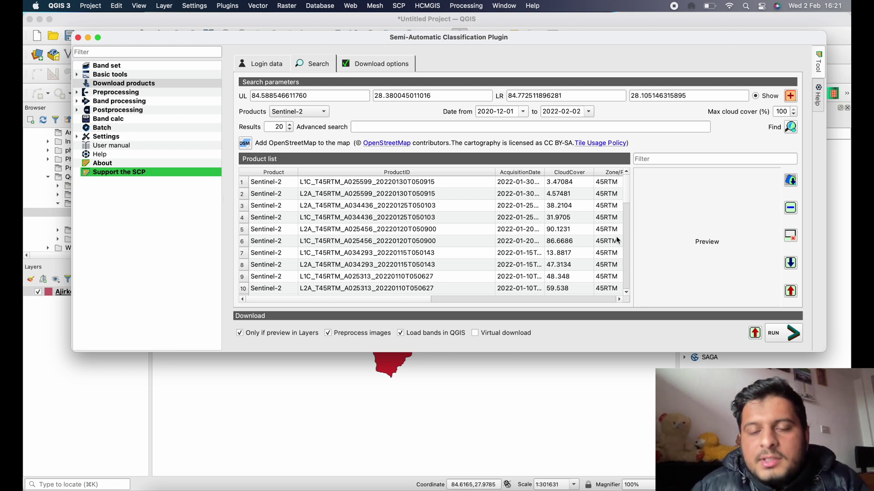
Preview the first two scenes and select the 20220130 L2A scene with 4.57481 cloud cover
{"action": "left_click", "coordinate": [592, 299]}
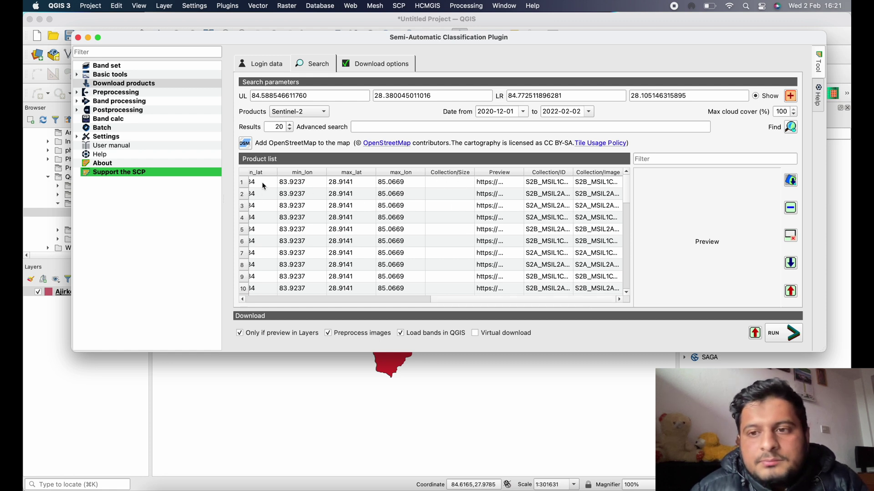
{"action": "scroll", "coordinate": [303, 297], "scroll_direction": "left", "scroll_amount": 5}
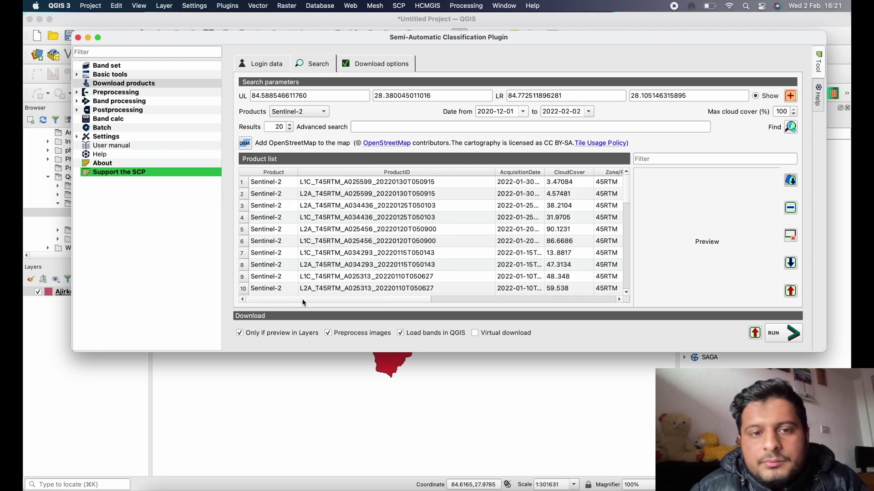
{"action": "left_click", "coordinate": [275, 185]}
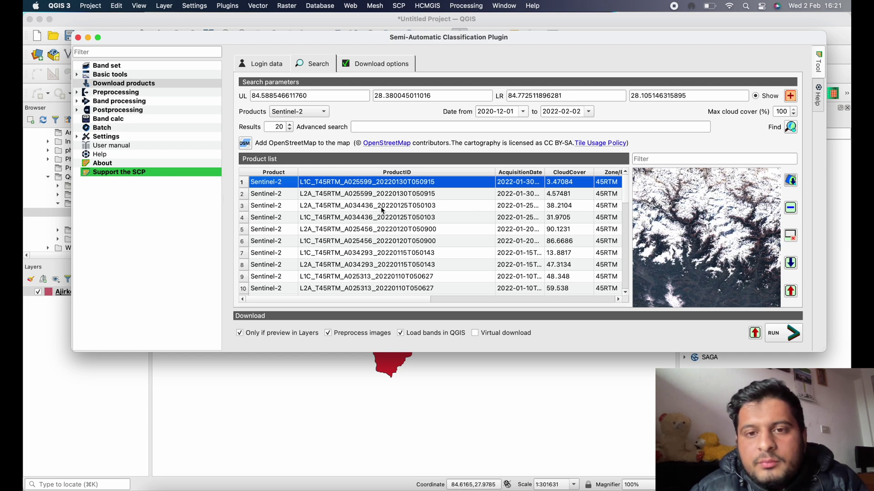
{"action": "left_click", "coordinate": [330, 195]}
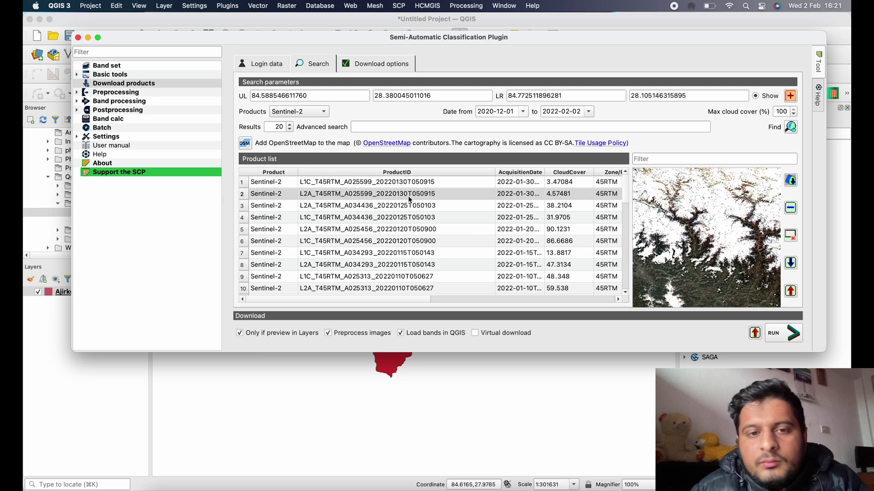
{"action": "left_click", "coordinate": [565, 183]}
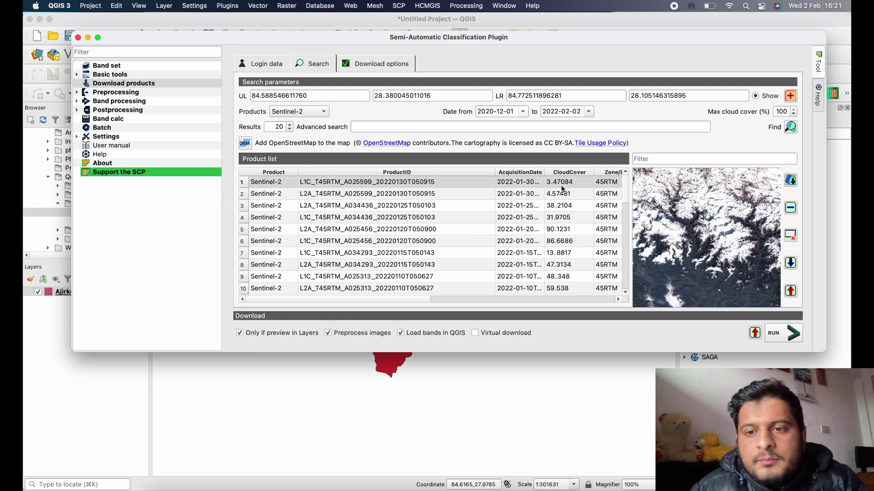
{"action": "left_click", "coordinate": [565, 194]}
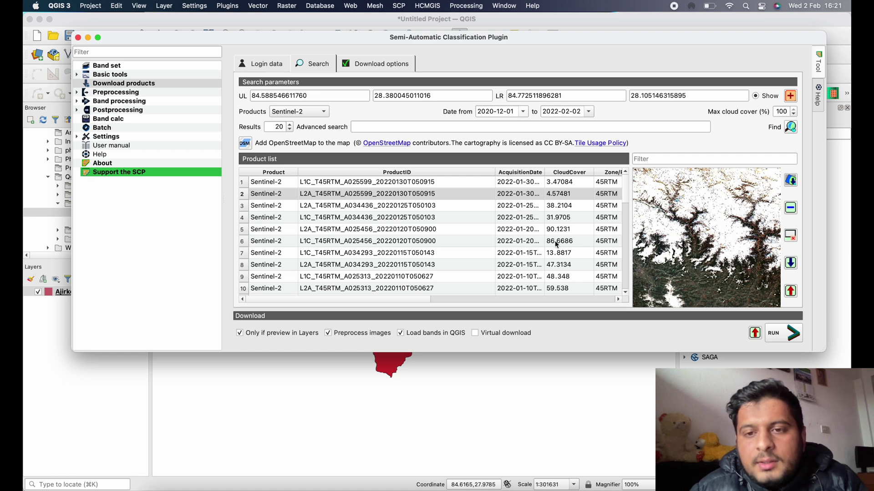
{"action": "left_click", "coordinate": [552, 194]}
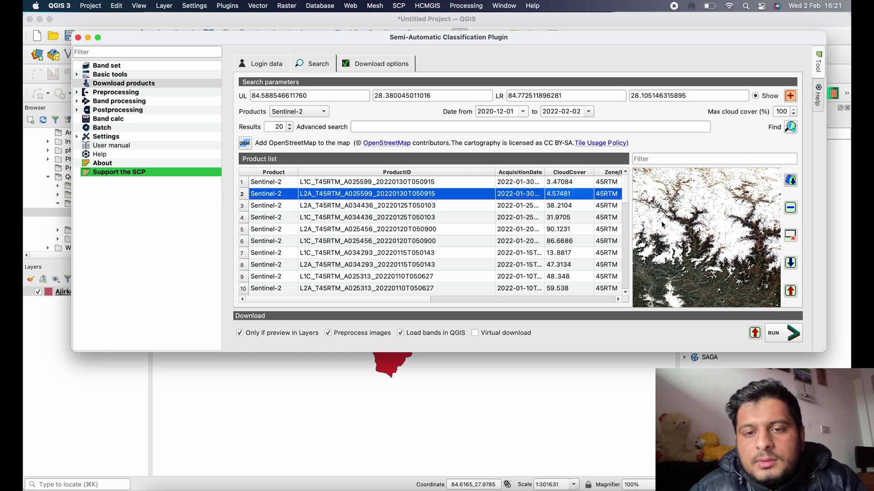
Start the download and browse to Downloads > QgisFiles > Gorkha
{"action": "left_click", "coordinate": [773, 333]}
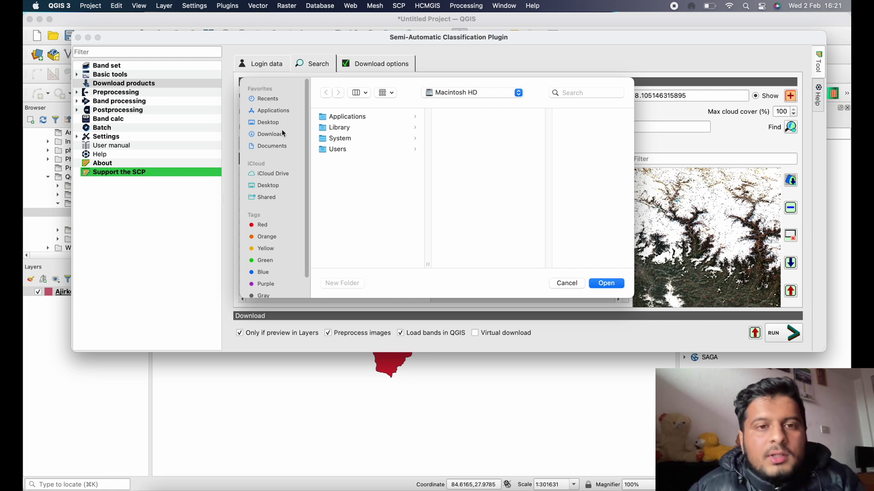
{"action": "left_click", "coordinate": [298, 134]}
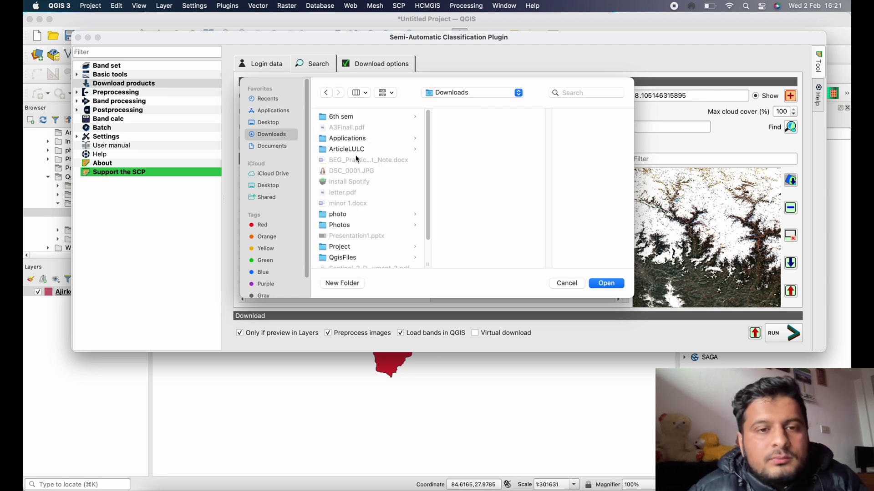
{"action": "left_click", "coordinate": [372, 258]}
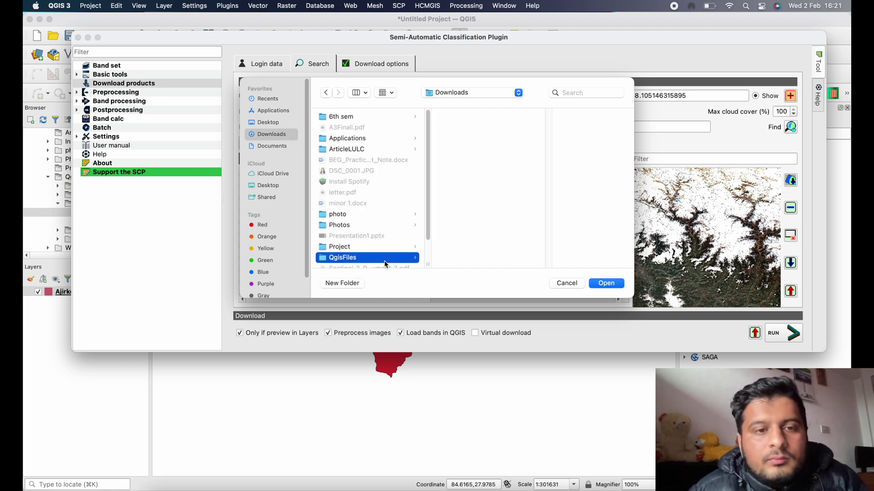
{"action": "left_click", "coordinate": [473, 139]}
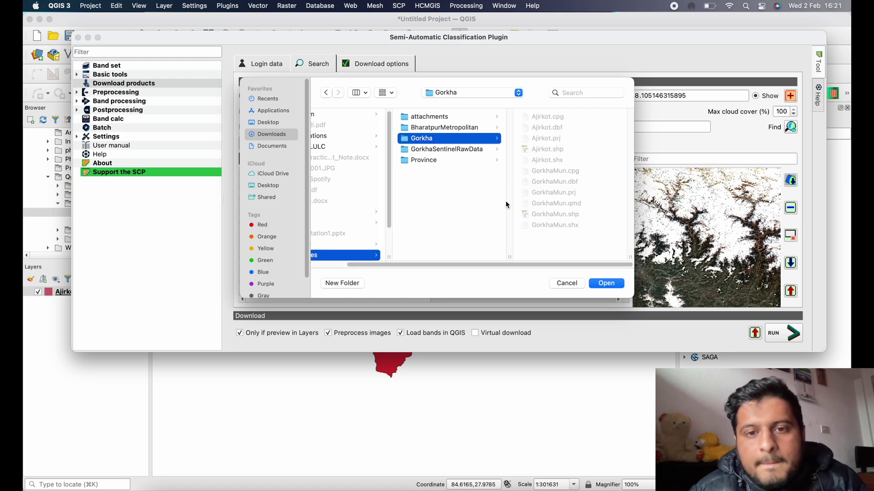
Create the AjirkotSentinalrawdata folder in Gorkha and choose it as download destination
{"action": "left_click", "coordinate": [367, 285]}
{"action": "type", "text": "A"}
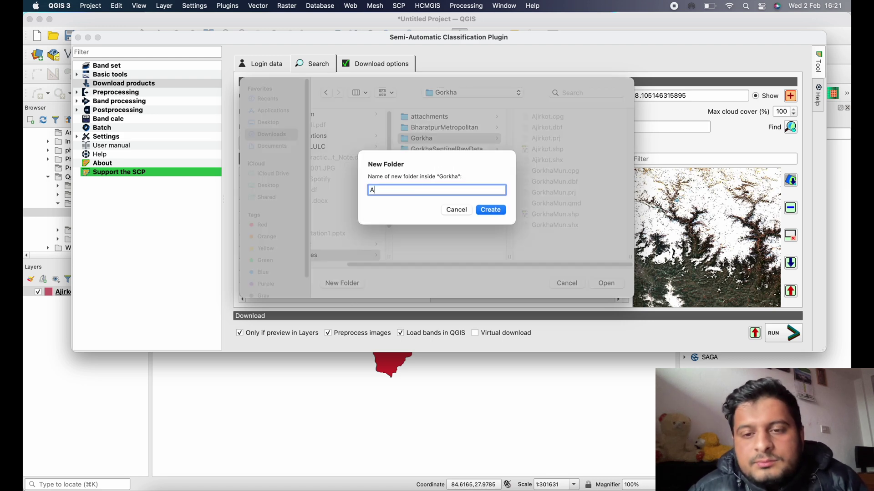
{"action": "type", "text": "jirkotSe"}
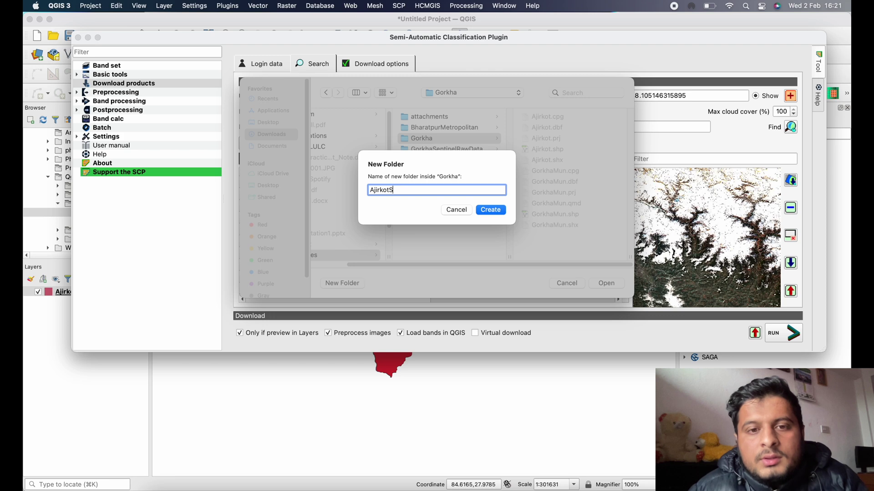
{"action": "type", "text": "ntinal"}
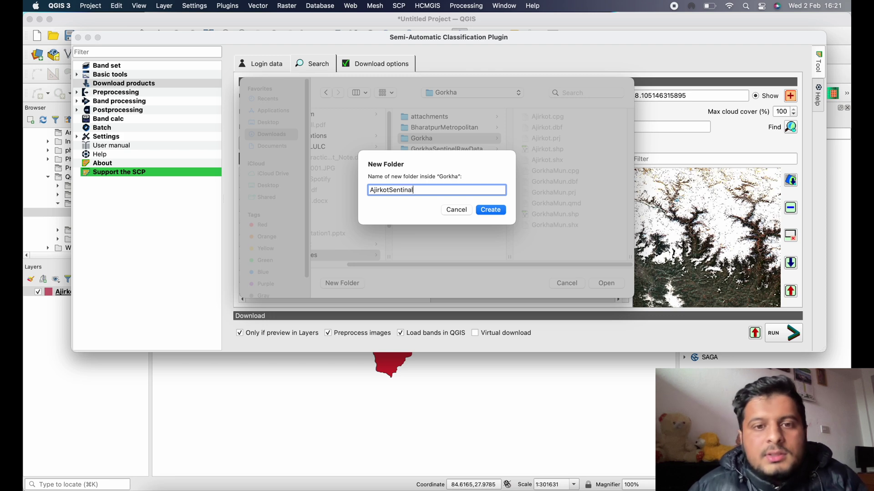
{"action": "type", "text": "rawd"}
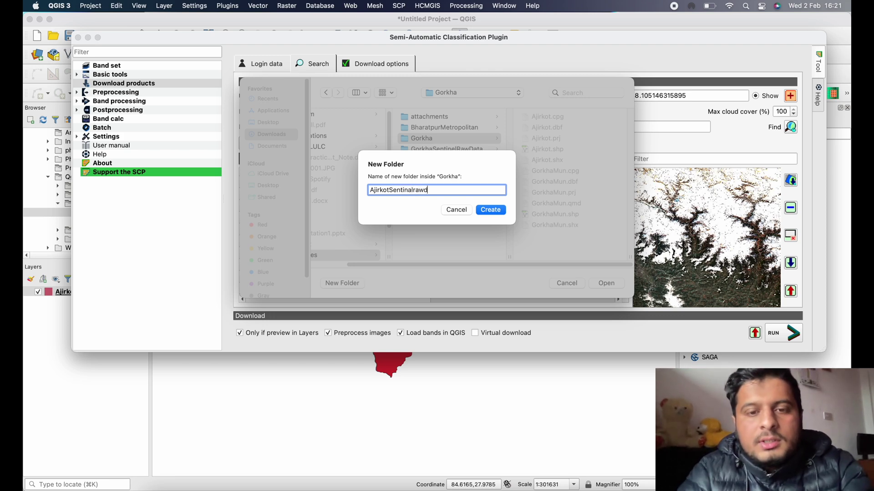
{"action": "type", "text": "ata"}
{"action": "key", "text": "Return"}
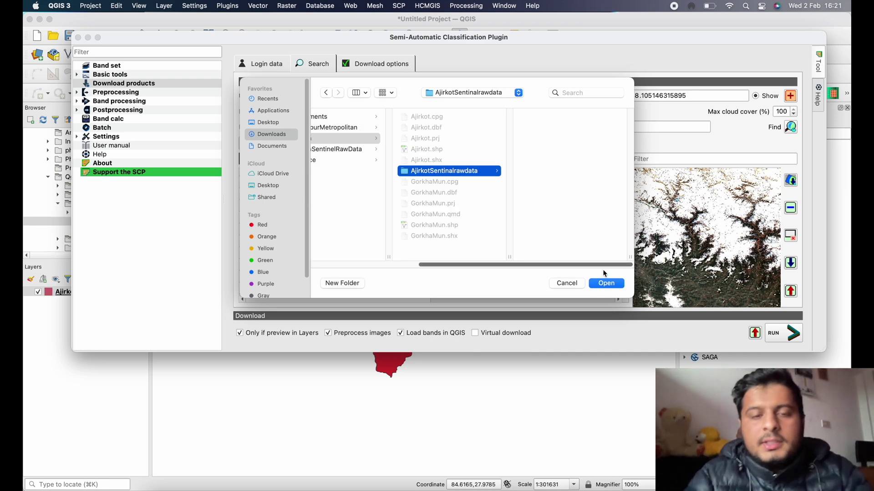
{"action": "left_click", "coordinate": [606, 283]}
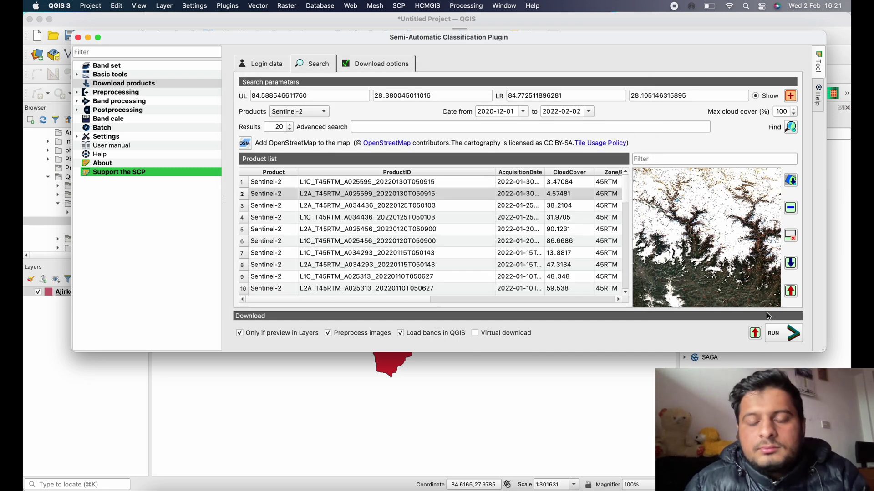
{"action": "left_click", "coordinate": [773, 333]}
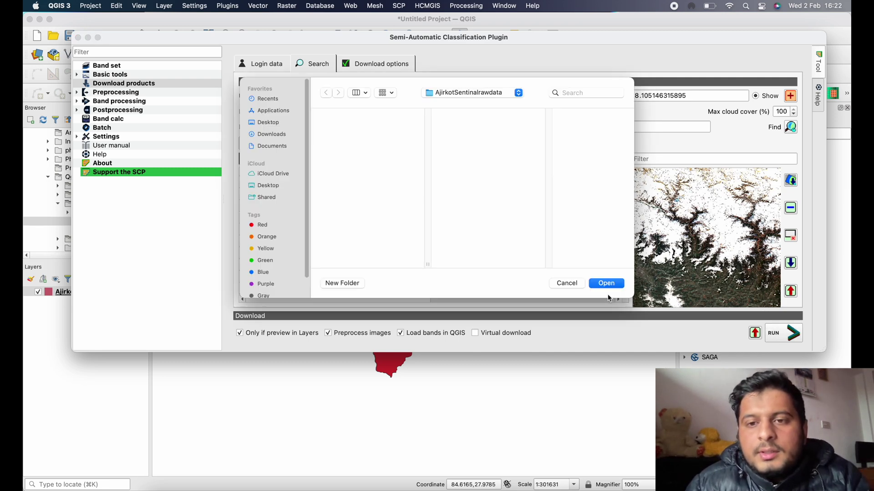
{"action": "left_click", "coordinate": [607, 282]}
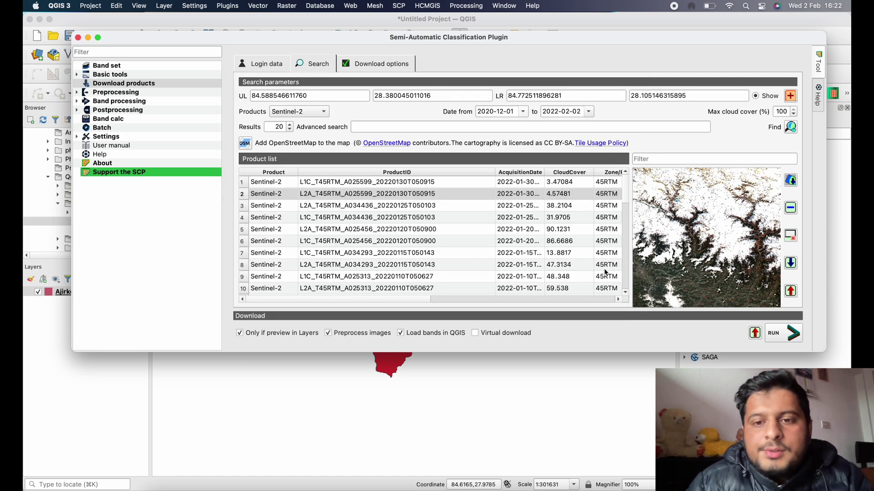
Add the scene preview to the map and start downloading the scene into AjirkotSentinalrawdata
{"action": "mouse_move", "coordinate": [519, 39]}
{"action": "left_mouse_down"}
{"action": "mouse_move", "coordinate": [476, 183]}
{"action": "mouse_move", "coordinate": [511, 134]}
{"action": "left_mouse_up"}
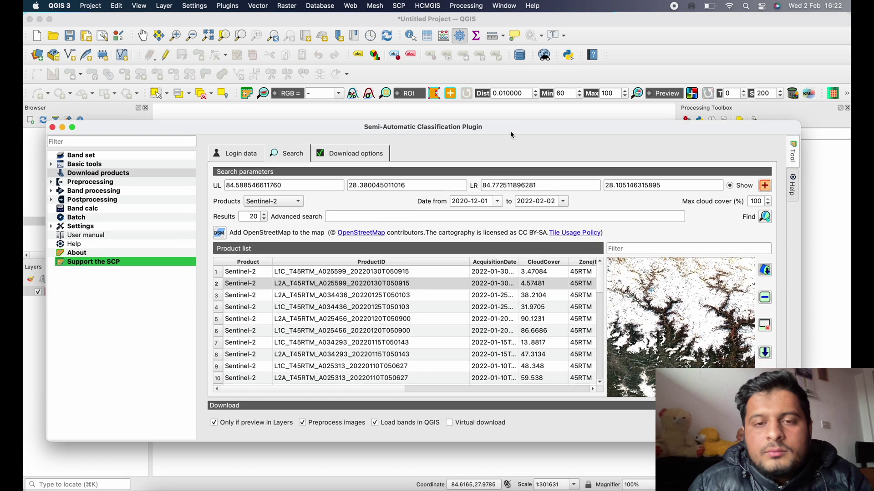
{"action": "left_click", "coordinate": [765, 270]}
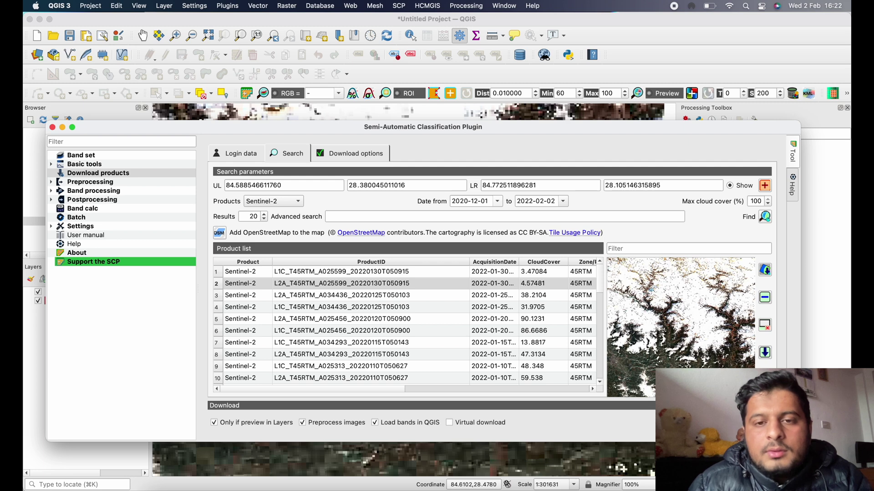
{"action": "left_click", "coordinate": [758, 422]}
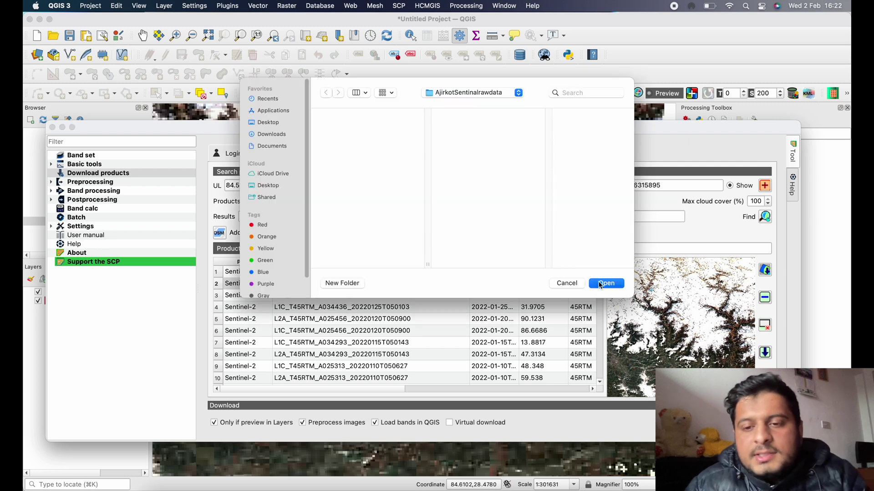
{"action": "left_click", "coordinate": [605, 283]}
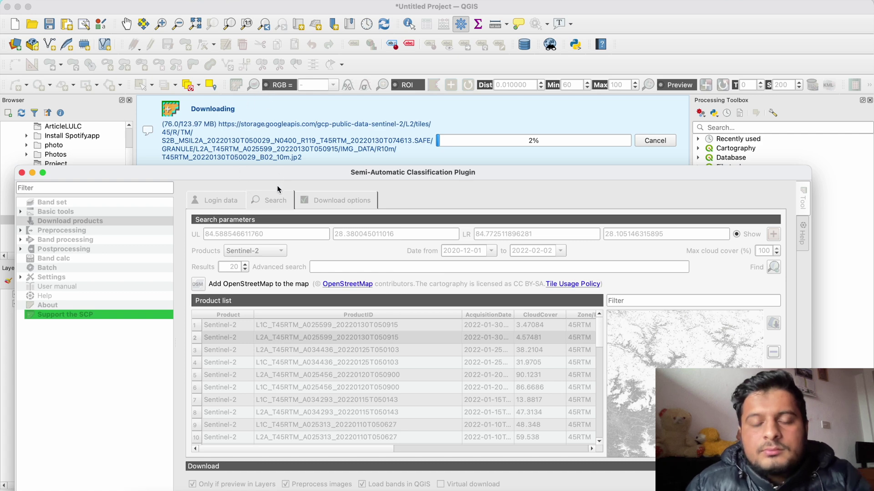
{"action": "left_click_drag", "start_coordinate": [298, 176], "coordinate": [286, 175]}
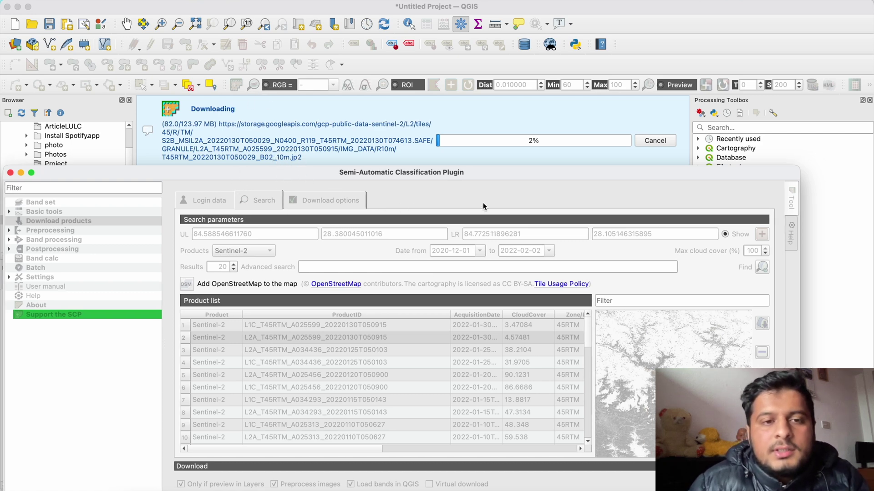